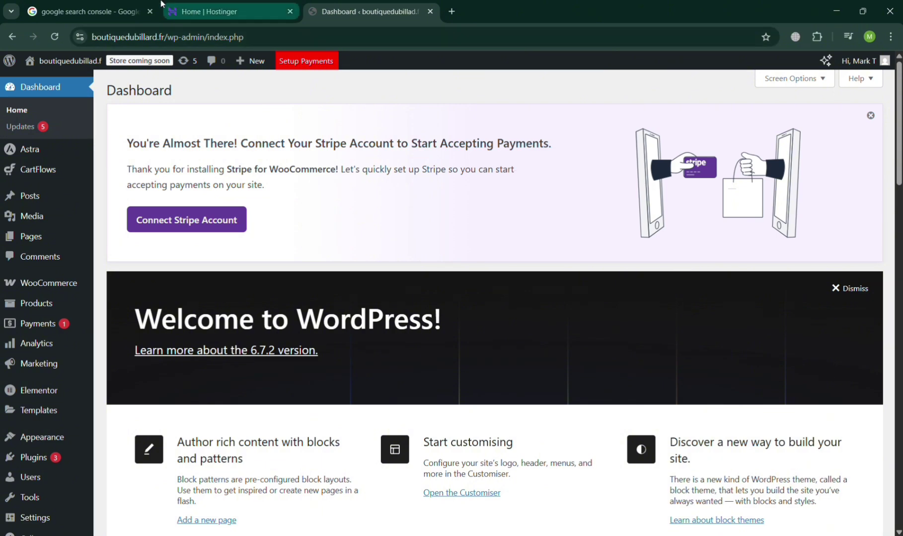
Open Google Search Console from the Google search results and start adding a new property.
left_click(101, 4)
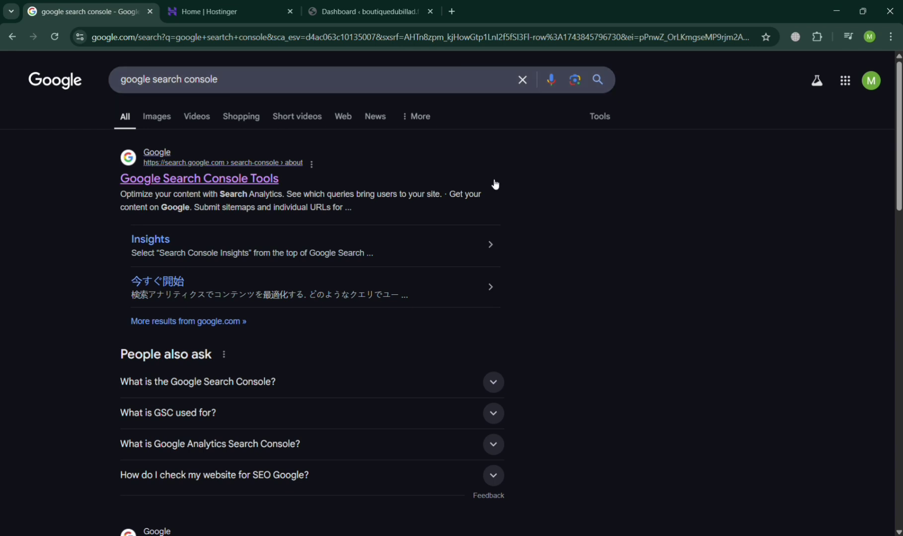
left_click(227, 180)
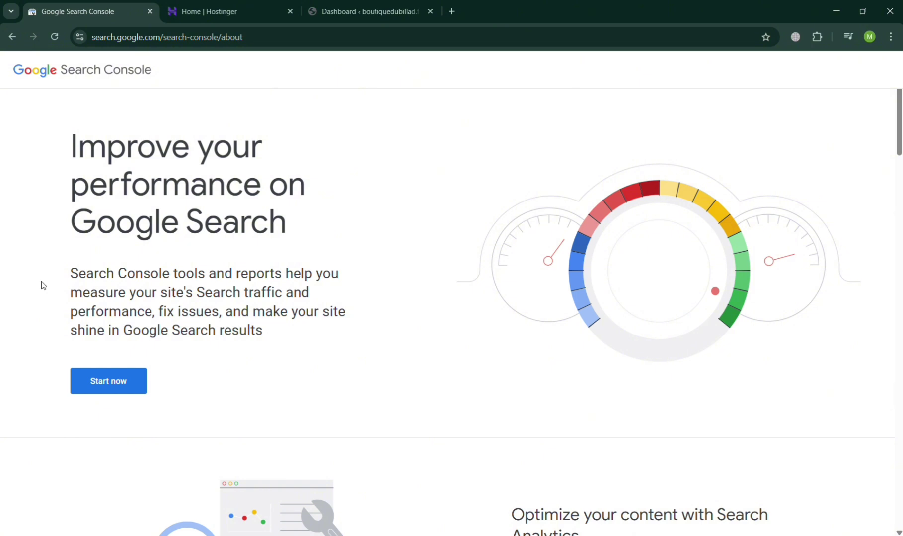
left_click(139, 383)
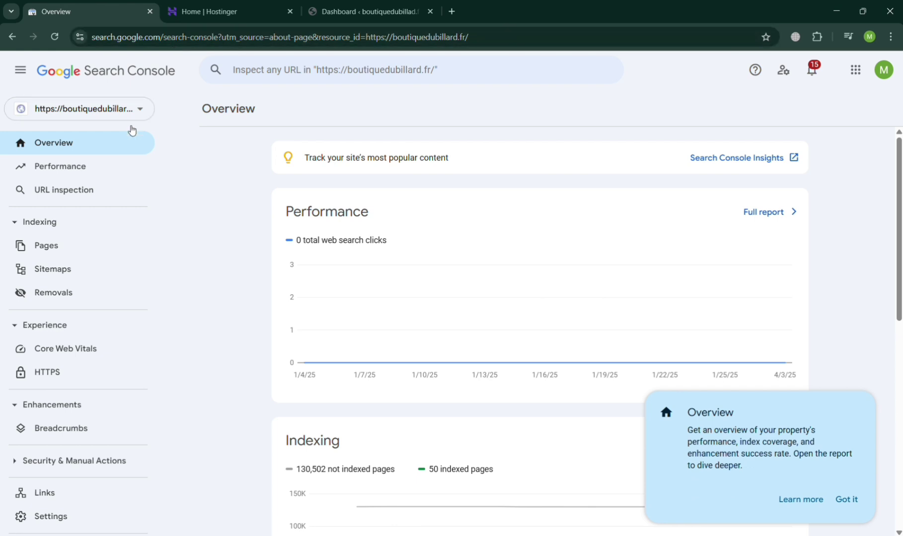
left_click(126, 114)
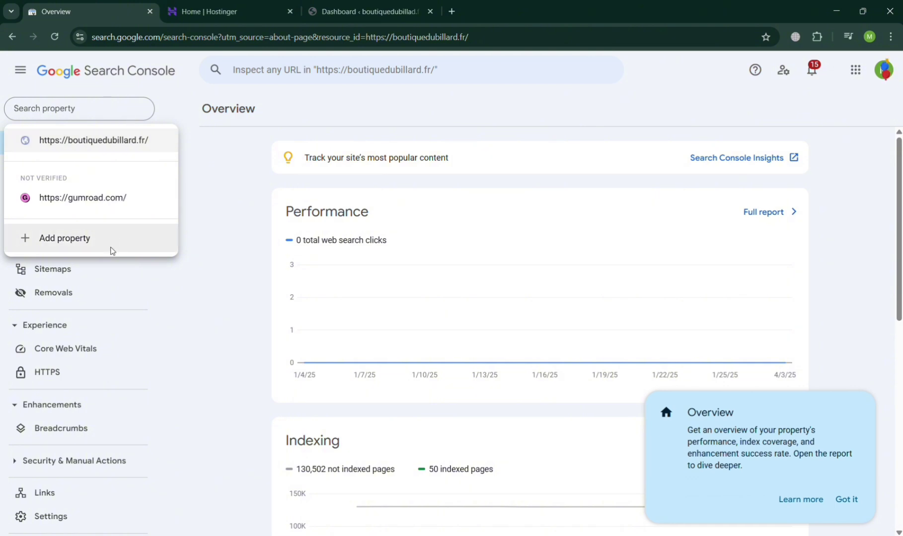
left_click(111, 247)
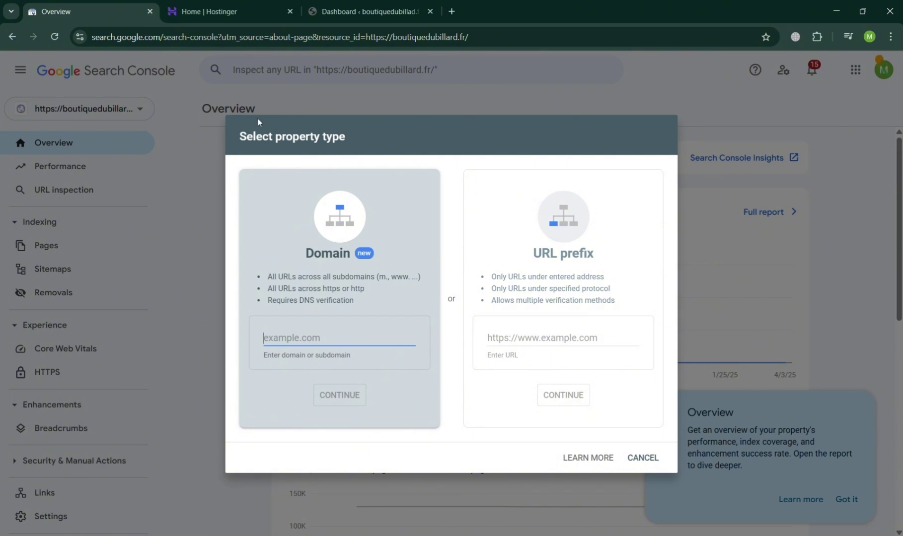
Switch to Hostinger, open the management page for boutiquedubillard.fr in the domain portfolio, and copy its domain name.
left_click(272, 4)
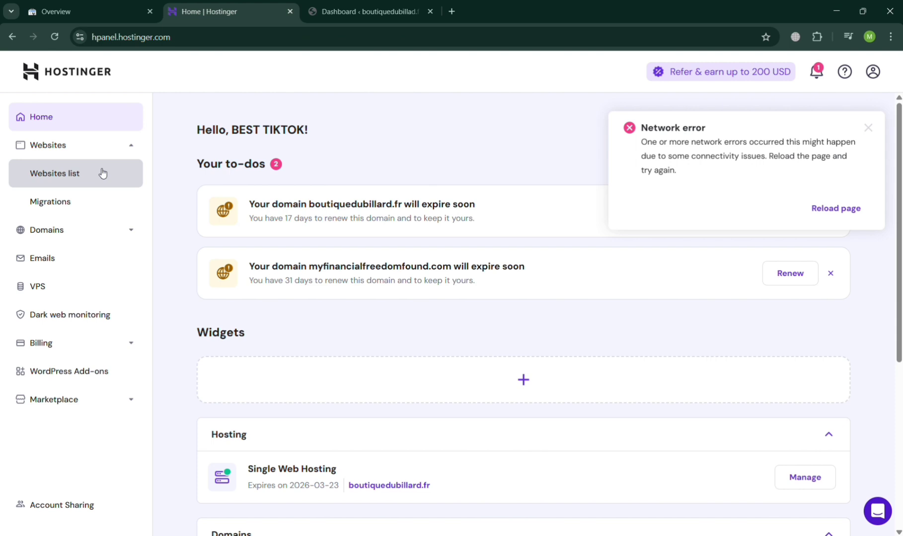
left_click(104, 232)
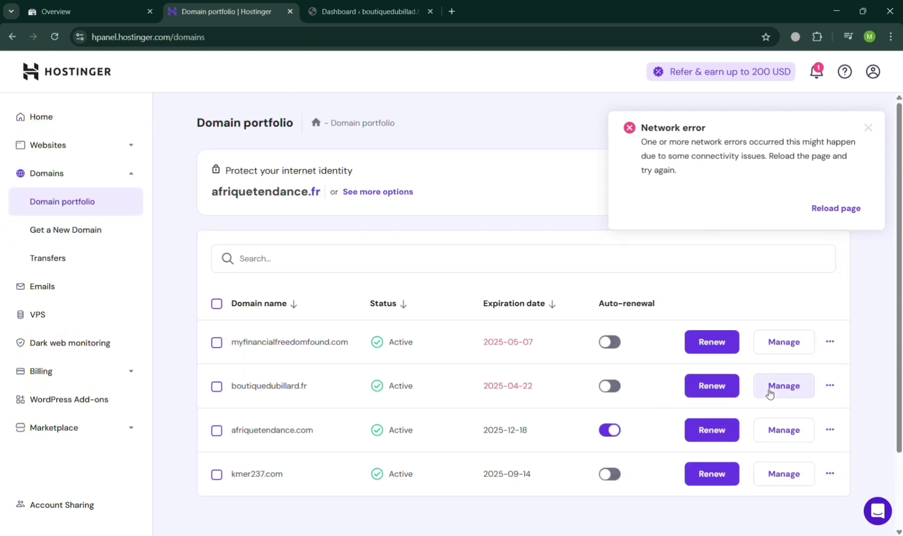
left_click(774, 391)
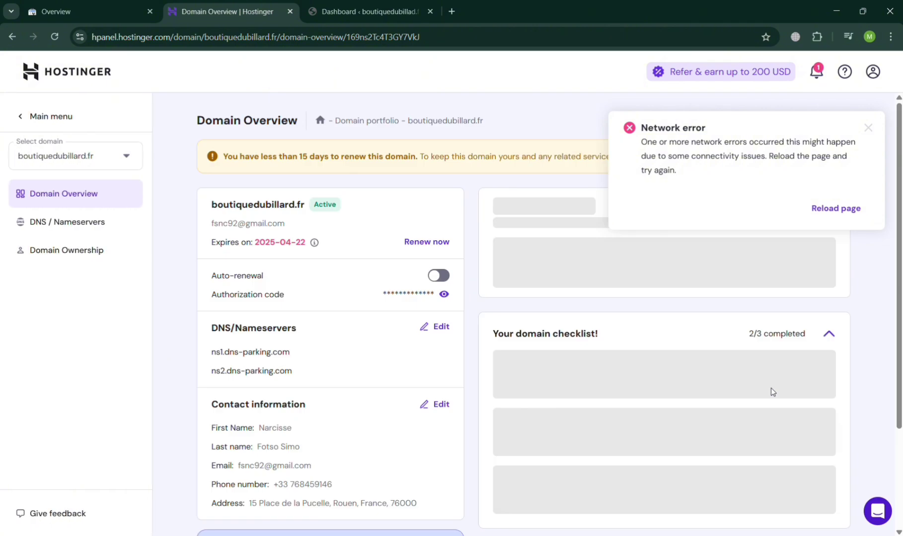
double_click(280, 205)
key("ctrl+c")
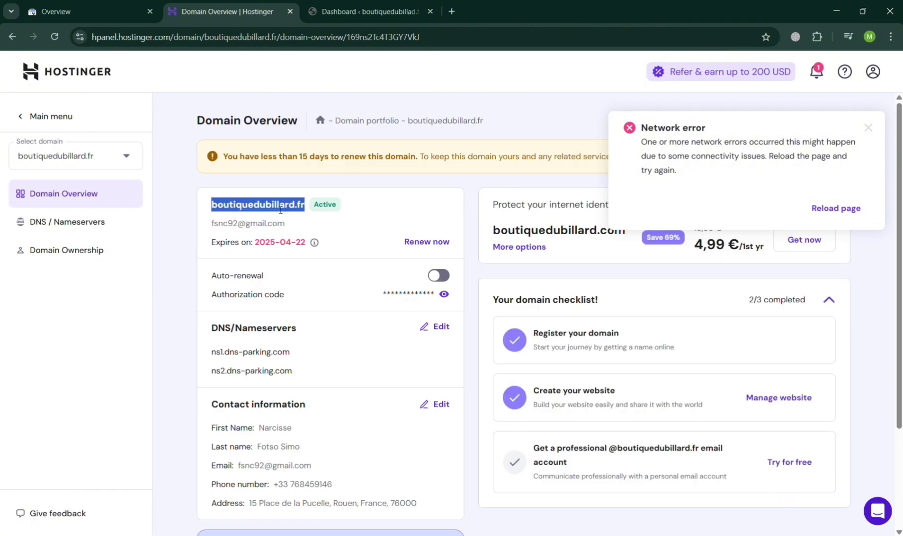
Back in Search Console, enter boutiquedubillard.fr as a Domain property and continue to ownership verification.
left_click(89, 11)
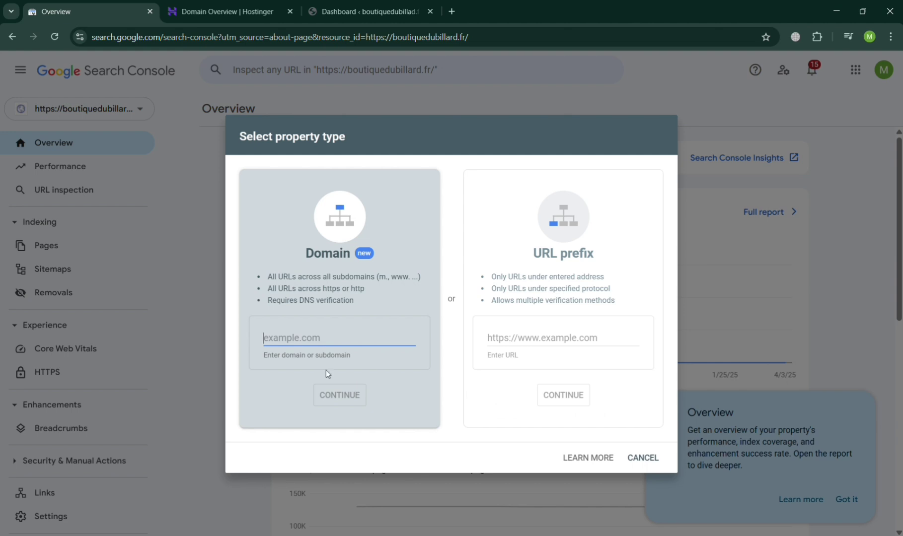
key("ctrl+v")
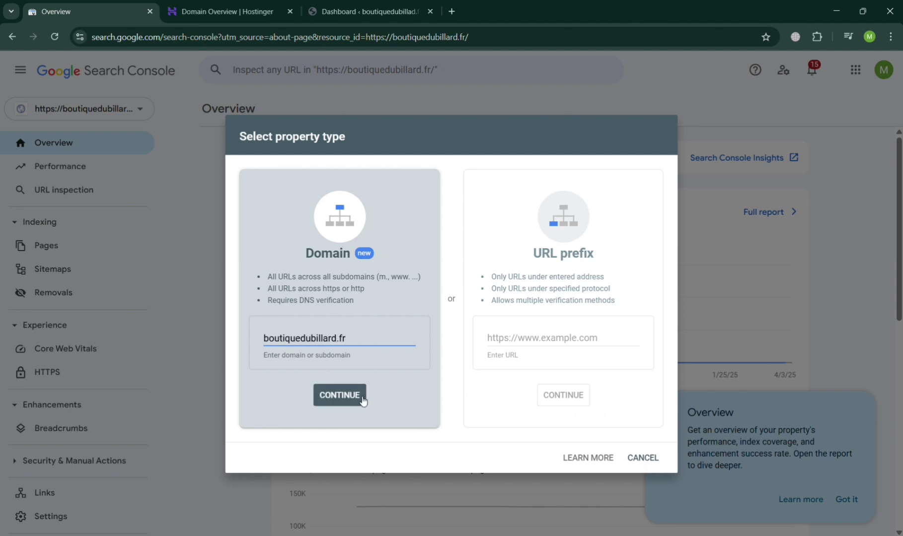
left_click(363, 400)
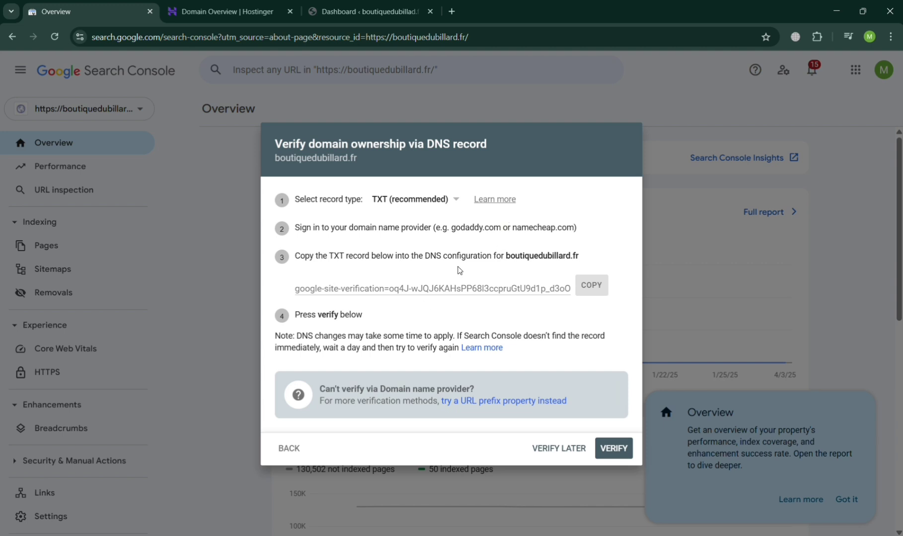
Copy the TXT verification record and open the DNS / Nameservers settings of boutiquedubillard.fr in Hostinger.
left_click(596, 289)
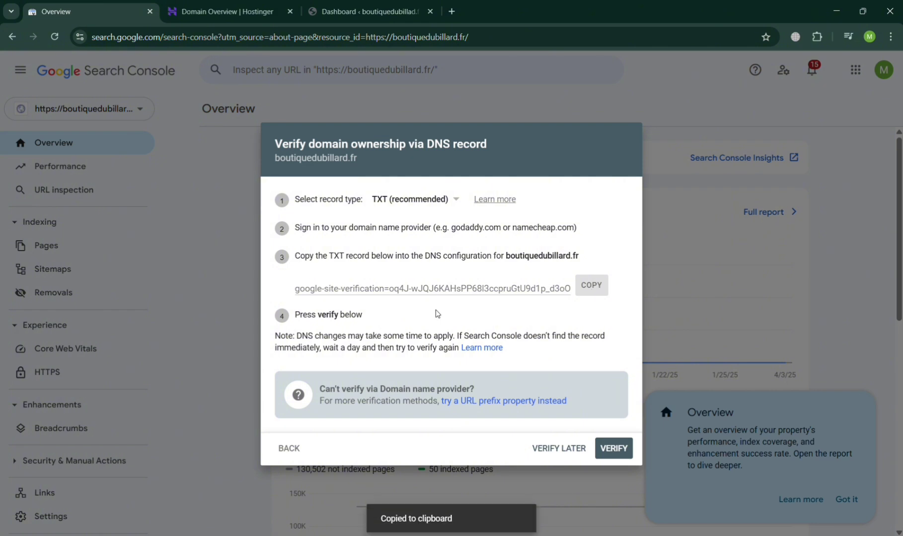
left_click(229, 10)
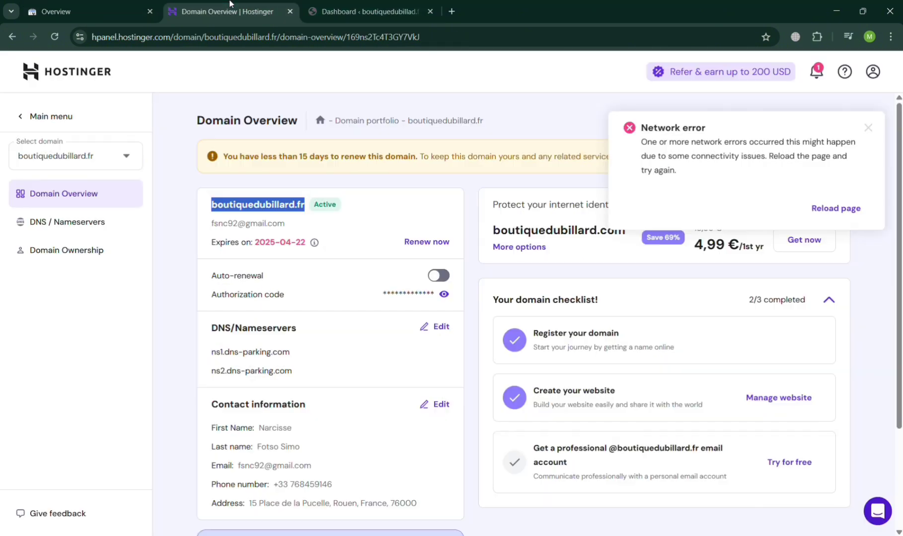
left_click(94, 232)
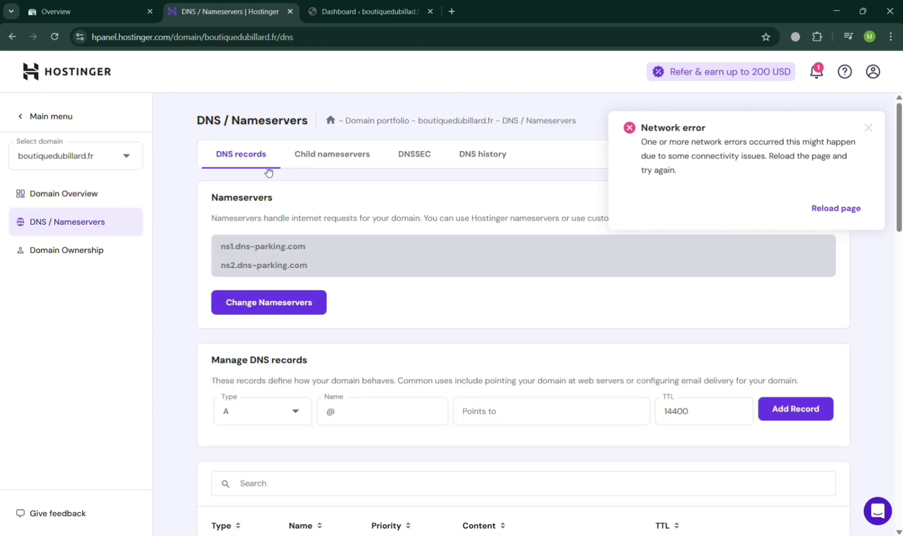
Dismiss the network error notice and add a TXT DNS record for @, pasting the Google site verification token as the TXT value.
scroll(303, 417, "down", 1)
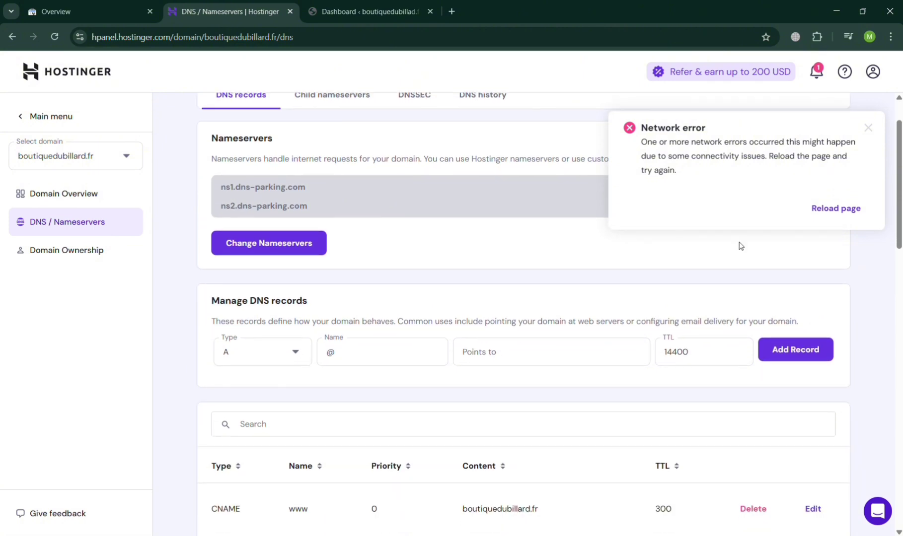
left_click(870, 130)
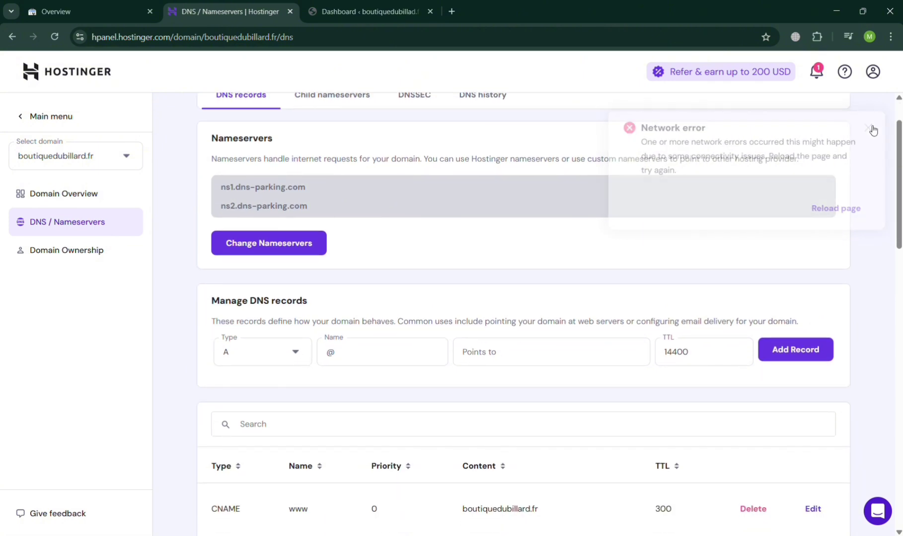
left_click(292, 352)
type("txt")
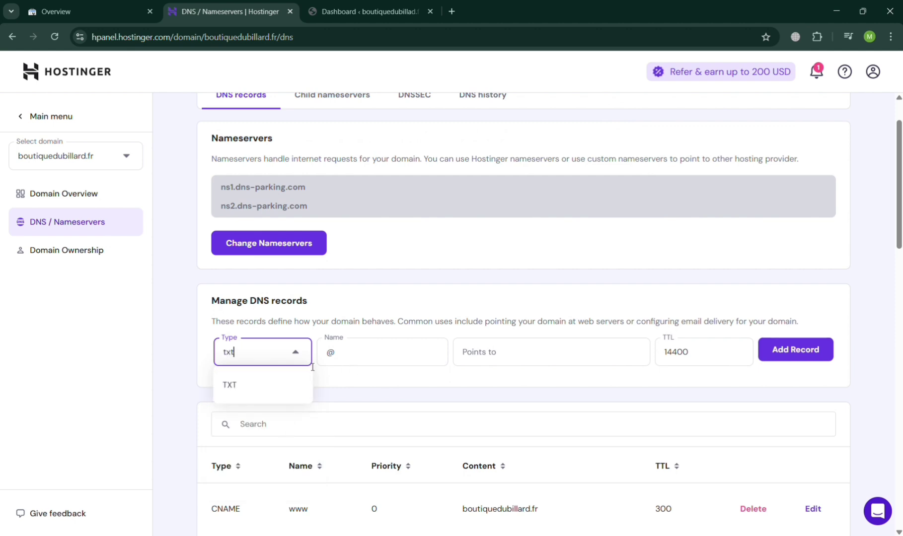
left_click(257, 393)
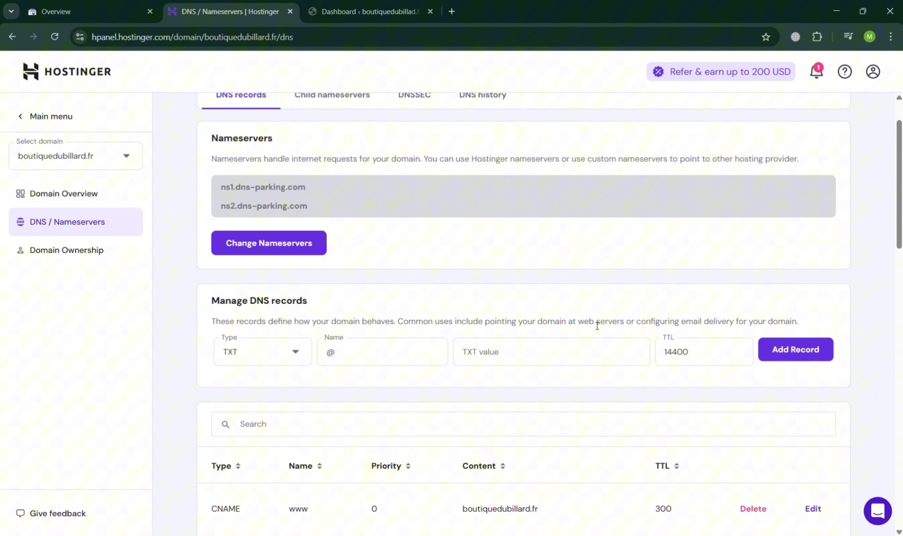
left_click(553, 367)
key("ctrl+v")
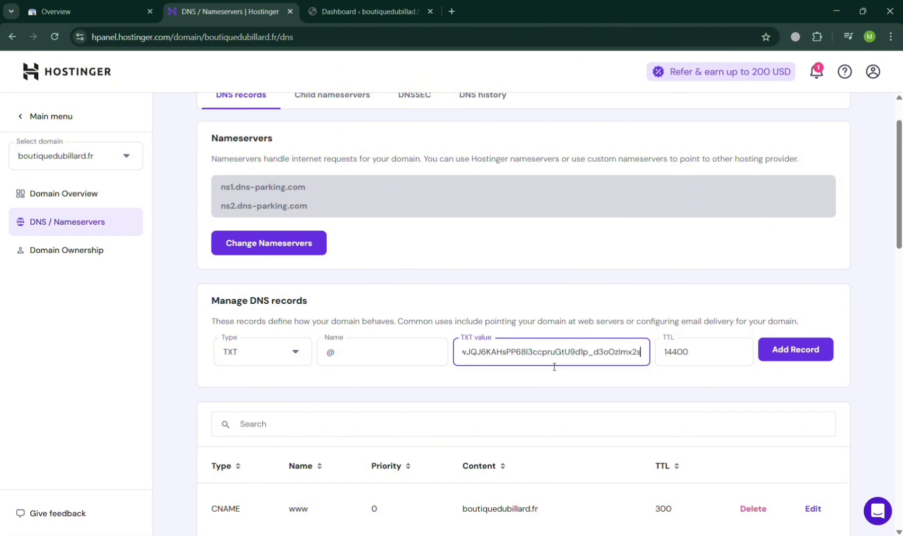
left_click(709, 394)
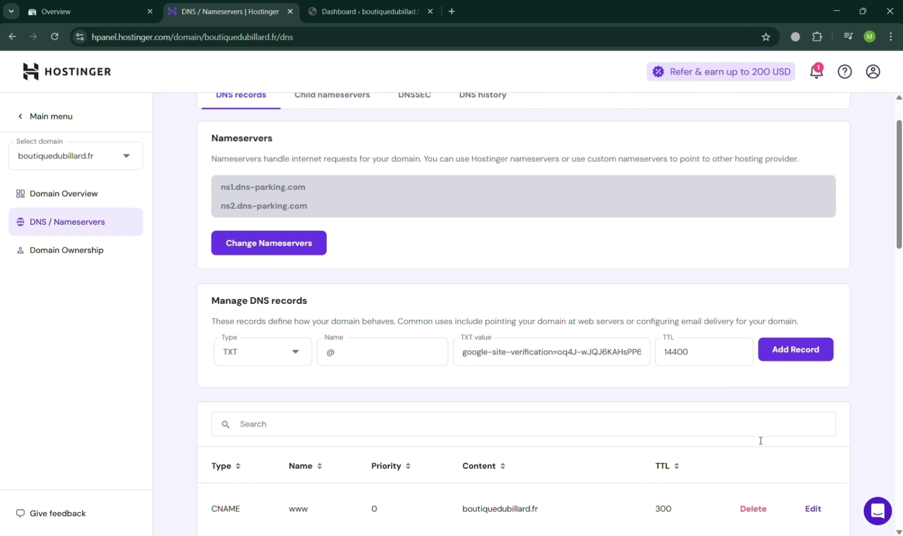
left_click(803, 361)
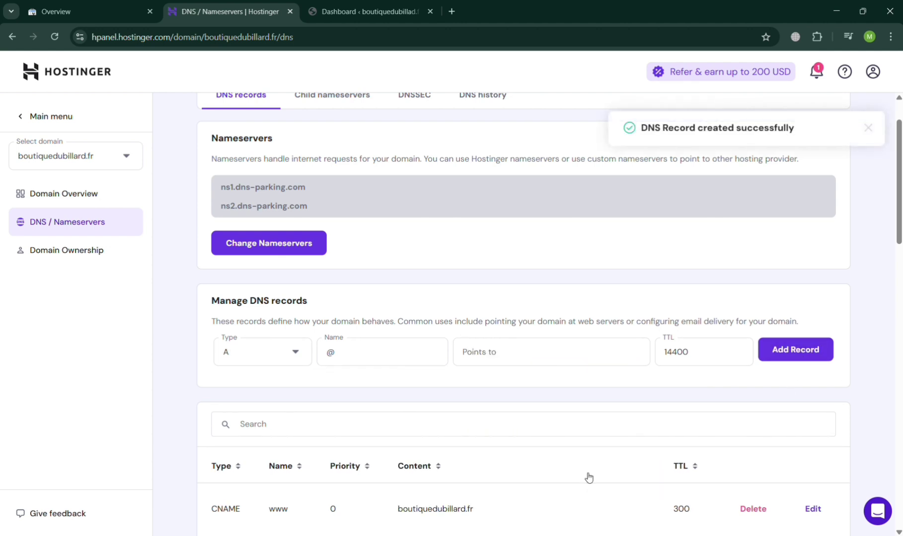
Return to Search Console, verify ownership of boutiquedubillard.fr, and go to the property.
scroll(588, 477, "down", 3)
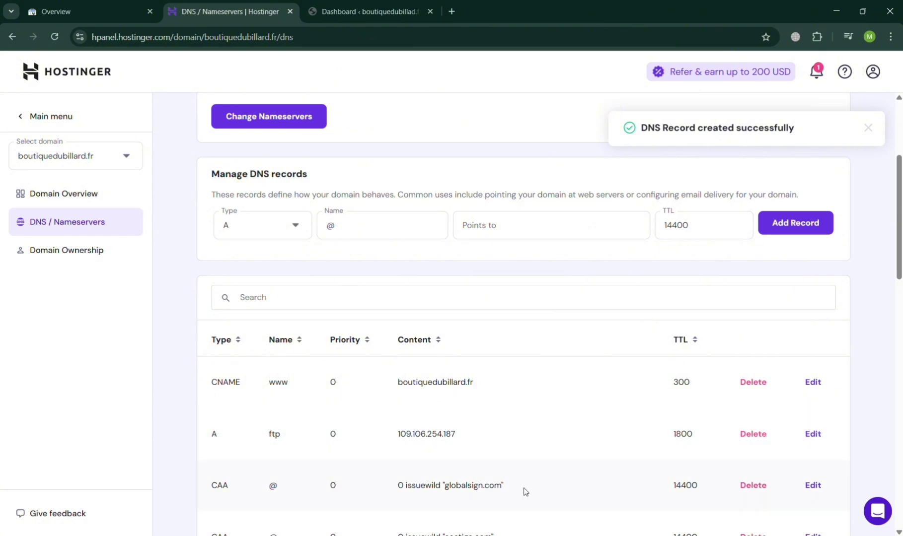
scroll(535, 495, "down", 6)
scroll(535, 499, "up", 9)
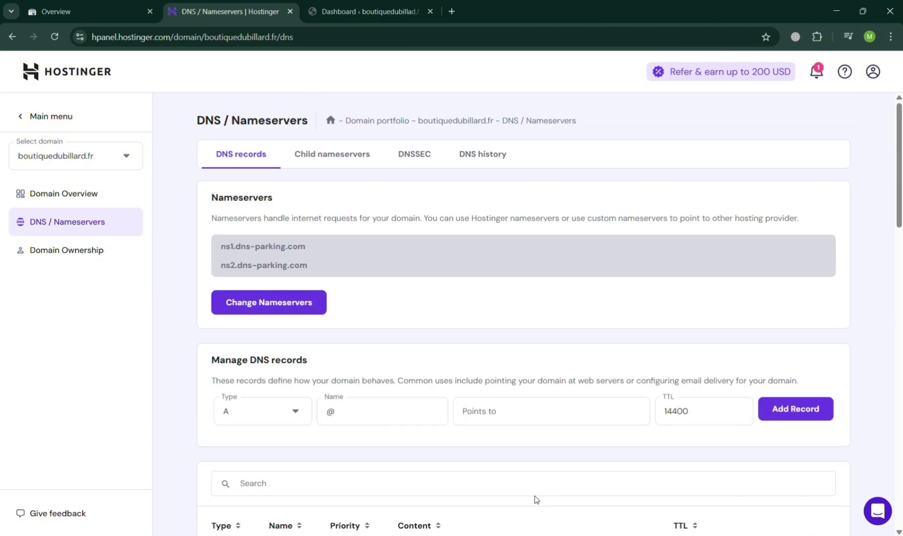
left_click(87, 4)
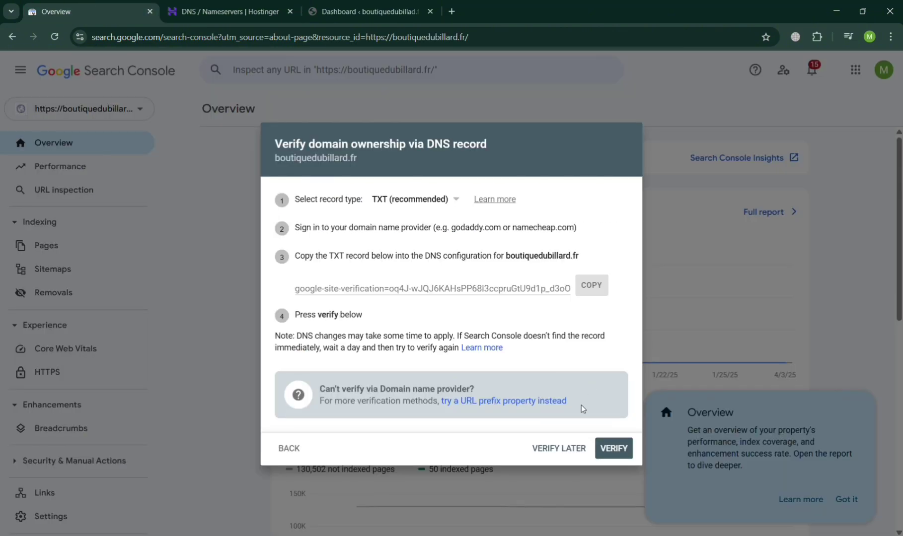
left_click(614, 449)
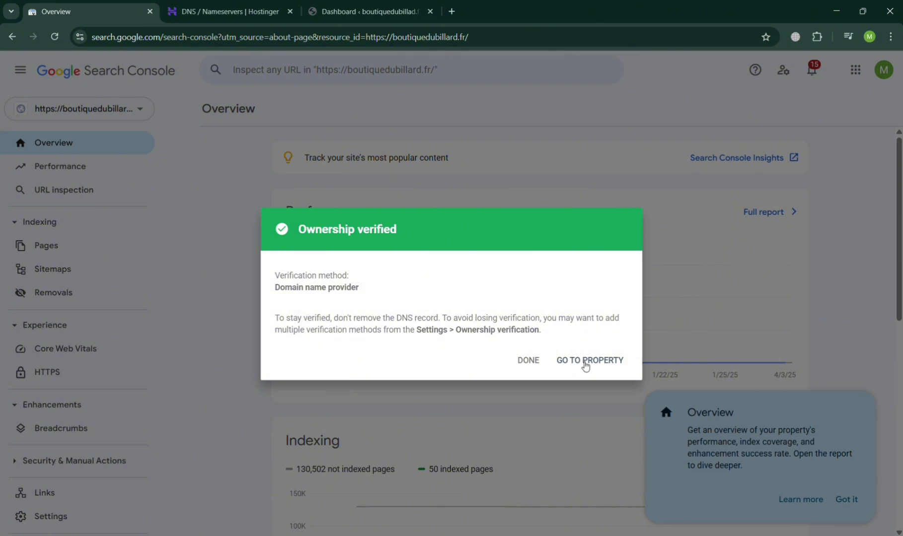
left_click(585, 362)
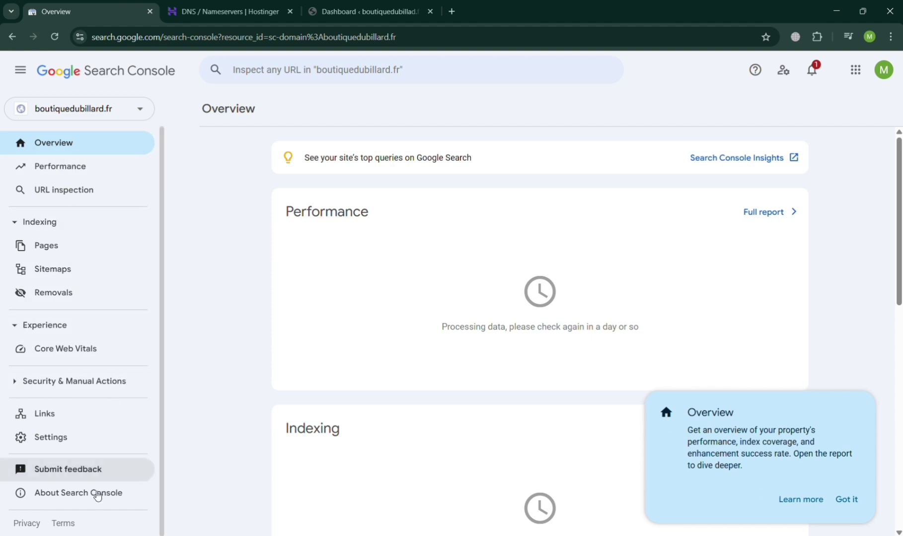
Look over the property's overview, dismiss the Overview tip, and open the Sitemaps page.
scroll(395, 304, "down", 7)
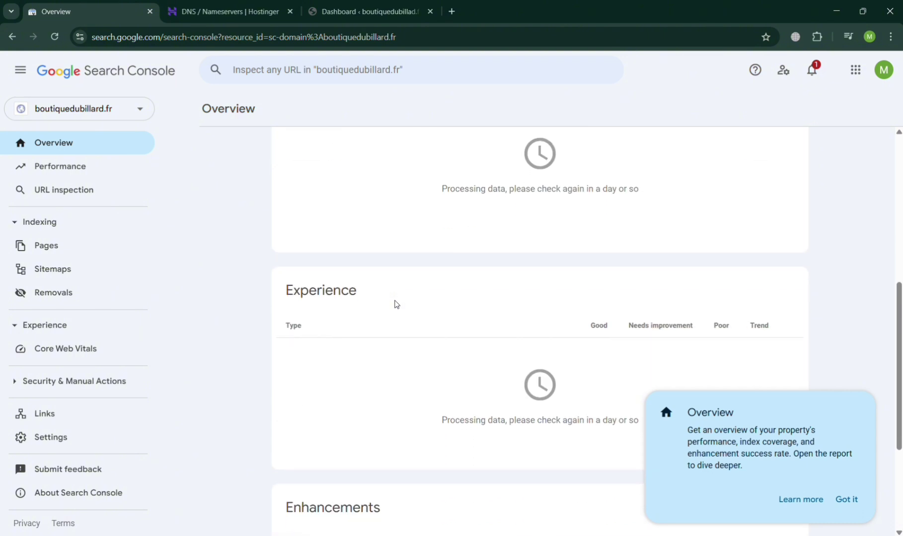
scroll(395, 304, "down", 2)
scroll(394, 305, "up", 9)
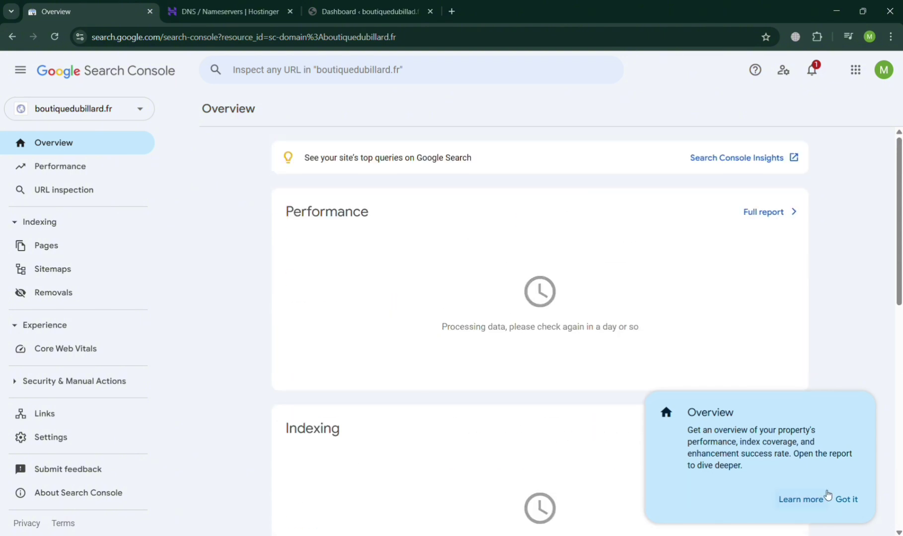
left_click(844, 499)
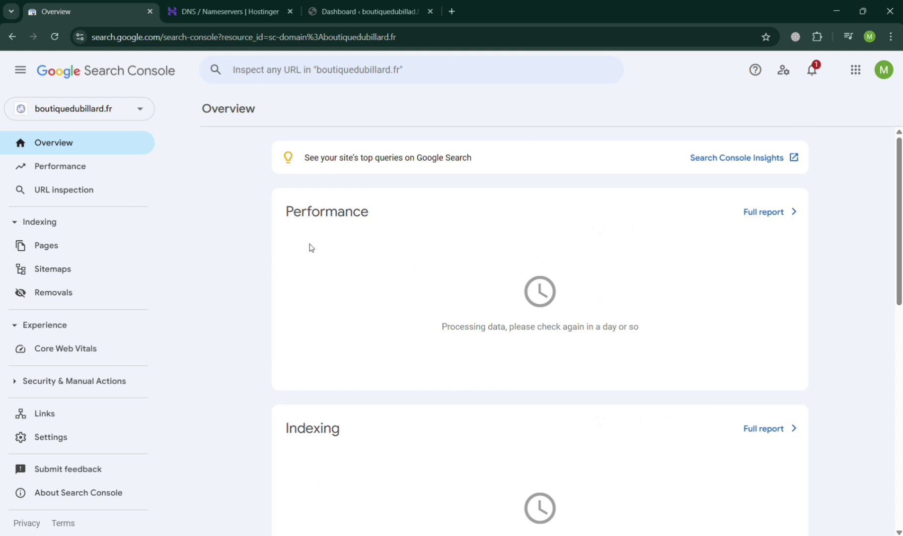
left_click(74, 267)
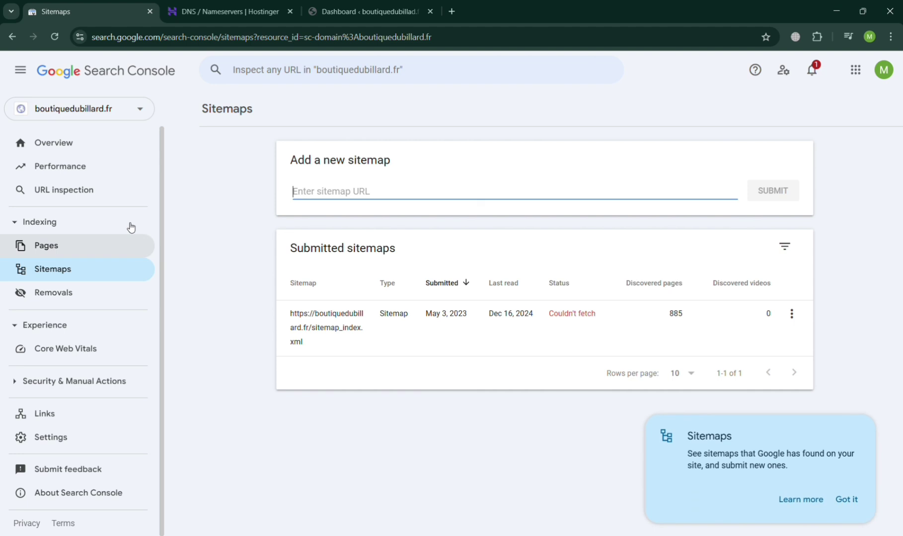
Switch to the WordPress admin, search the plugin library for "all in one seo", and install and activate All in One SEO.
left_click(379, 3)
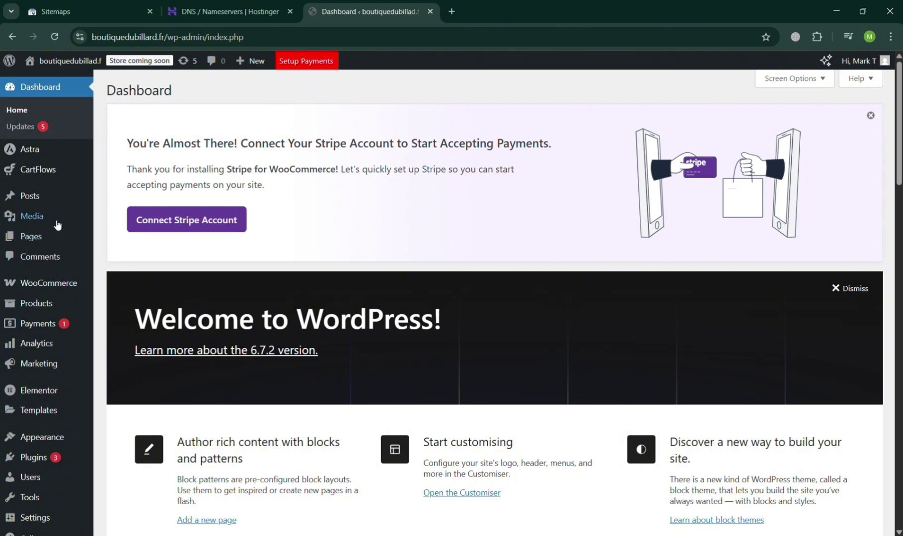
mouse_move(47, 457)
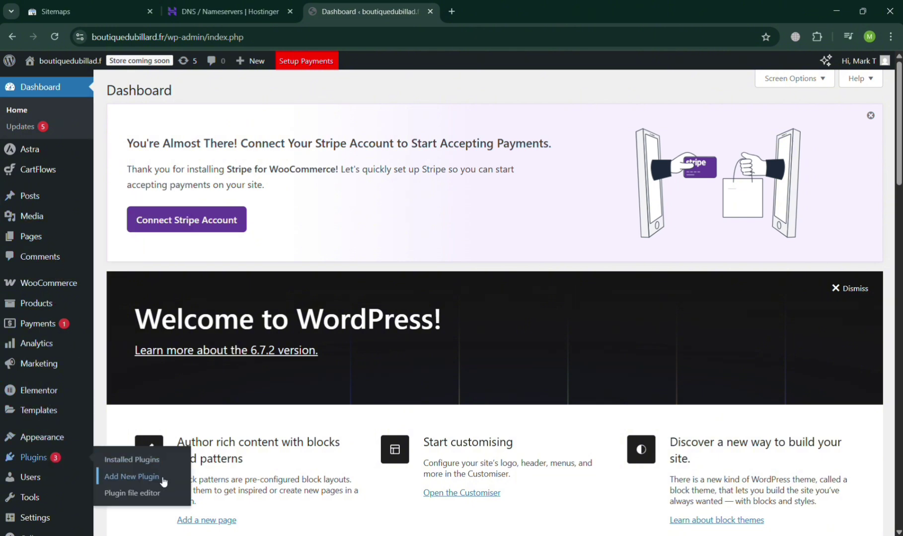
left_click(163, 482)
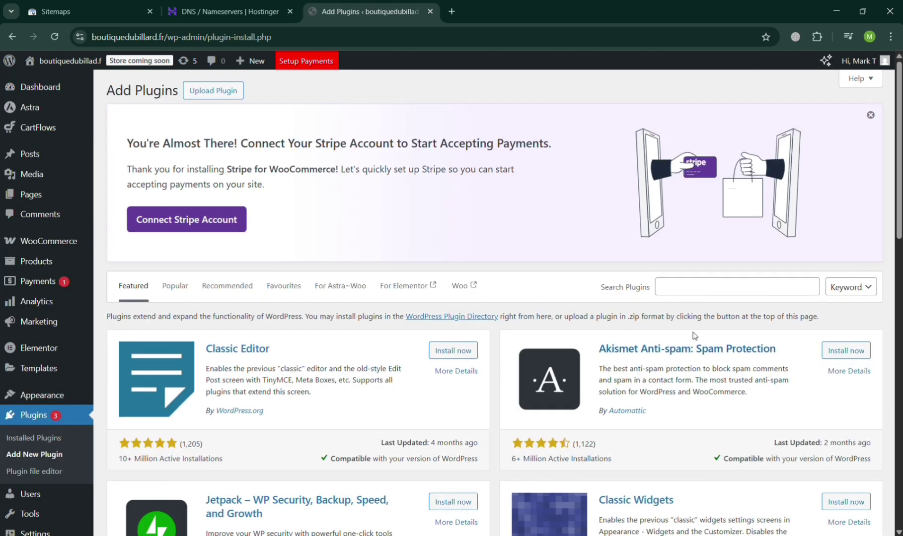
left_click(690, 288)
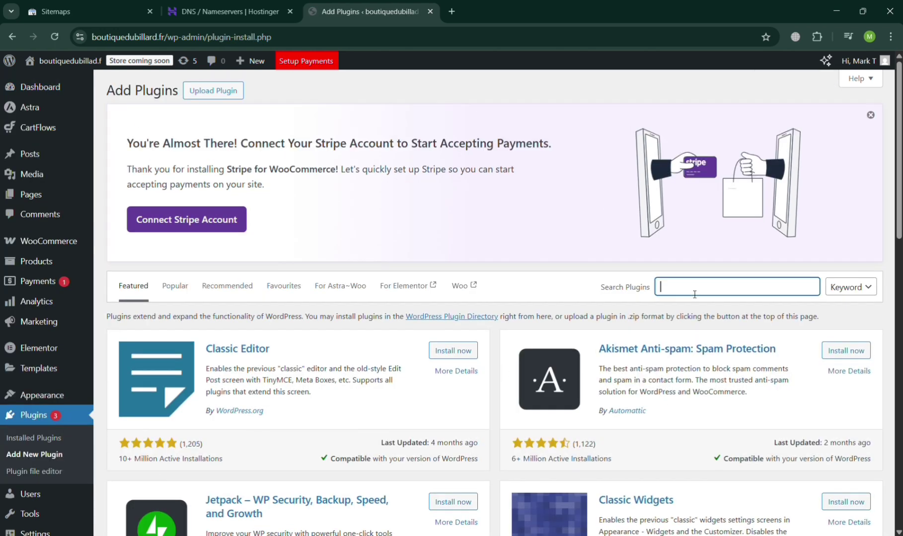
type("all in one seo")
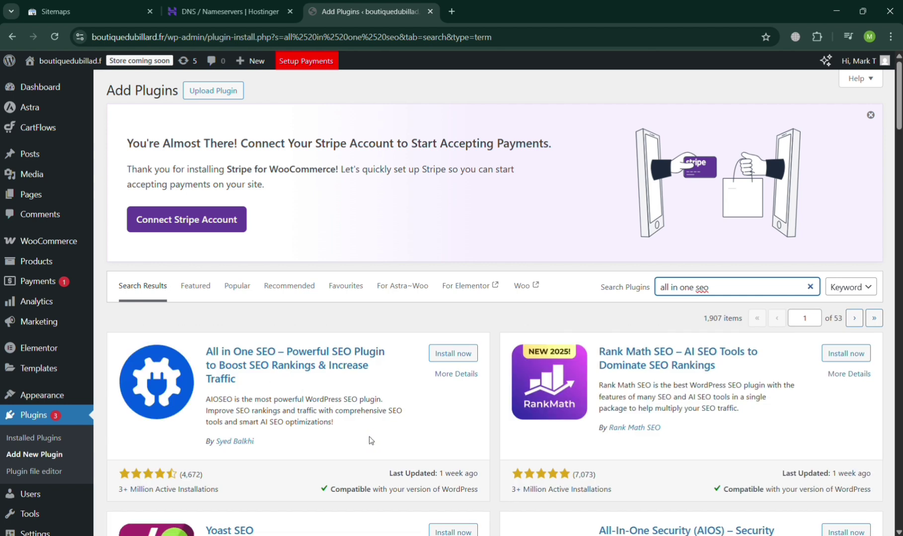
left_click(465, 355)
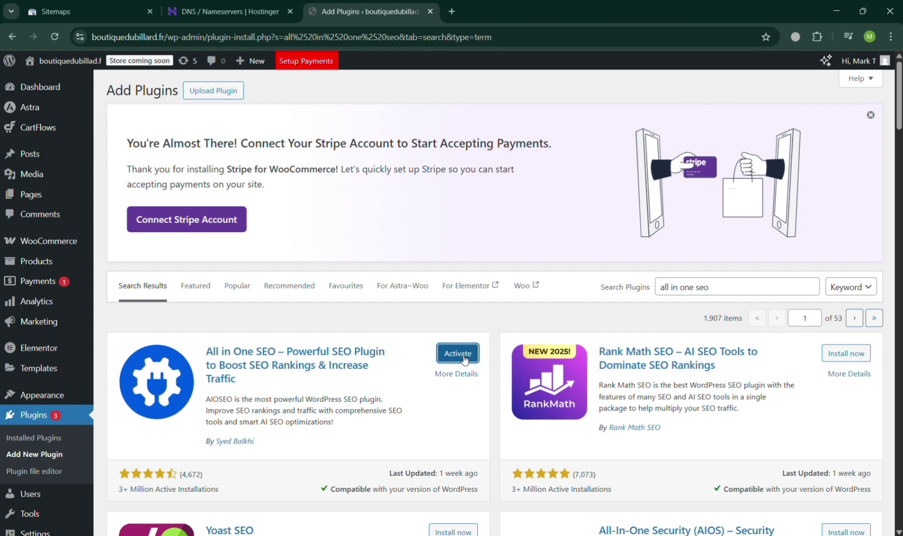
left_click(458, 354)
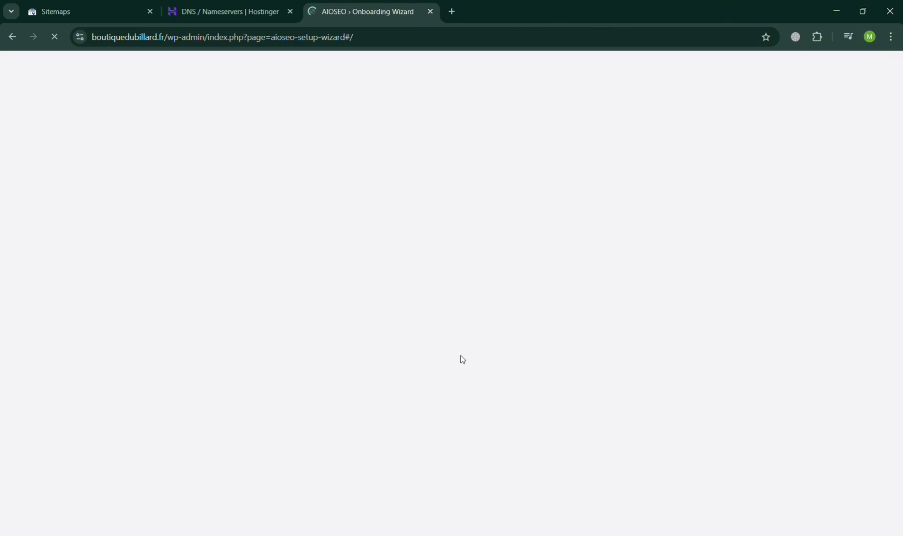
Start the AIOSEO onboarding wizard, keep the Blog category, and save the category and additional information steps with their default values.
left_click(479, 330)
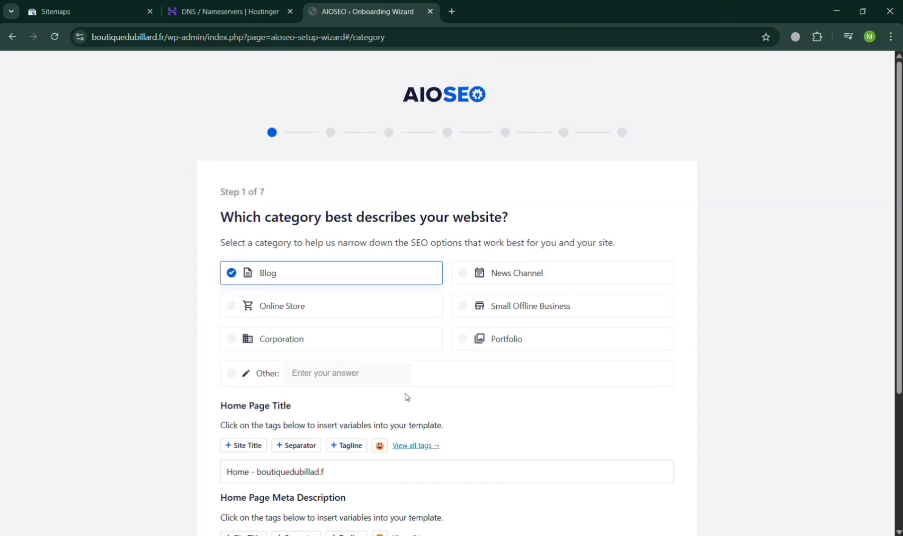
scroll(407, 398, "down", 4)
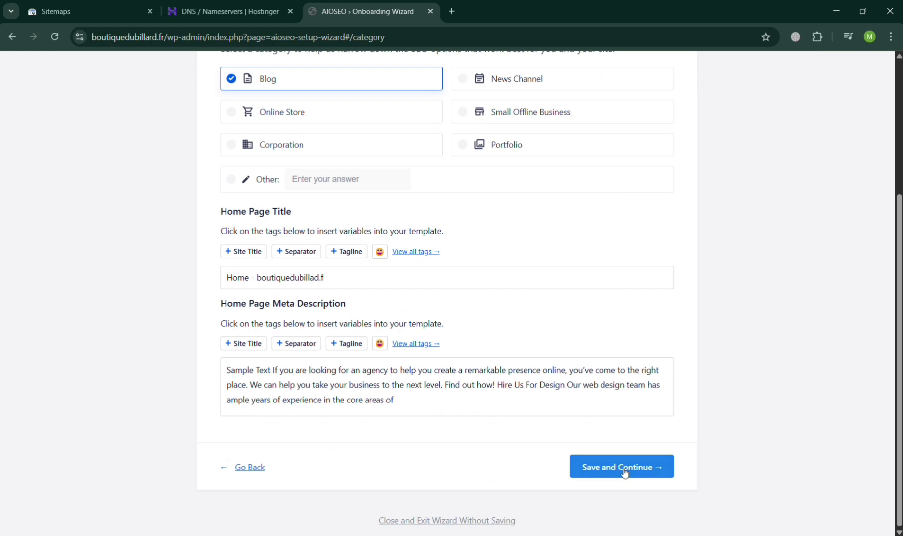
left_click(644, 473)
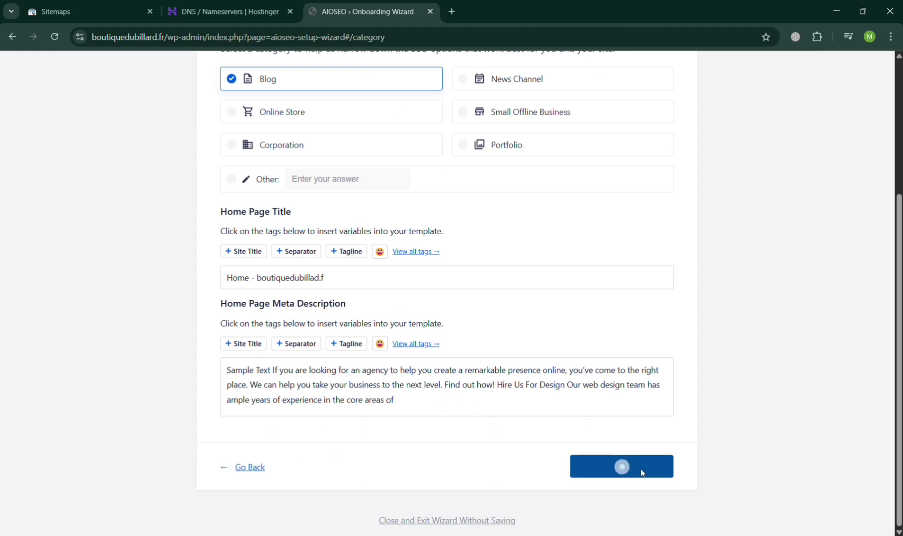
scroll(645, 474, "down", 4)
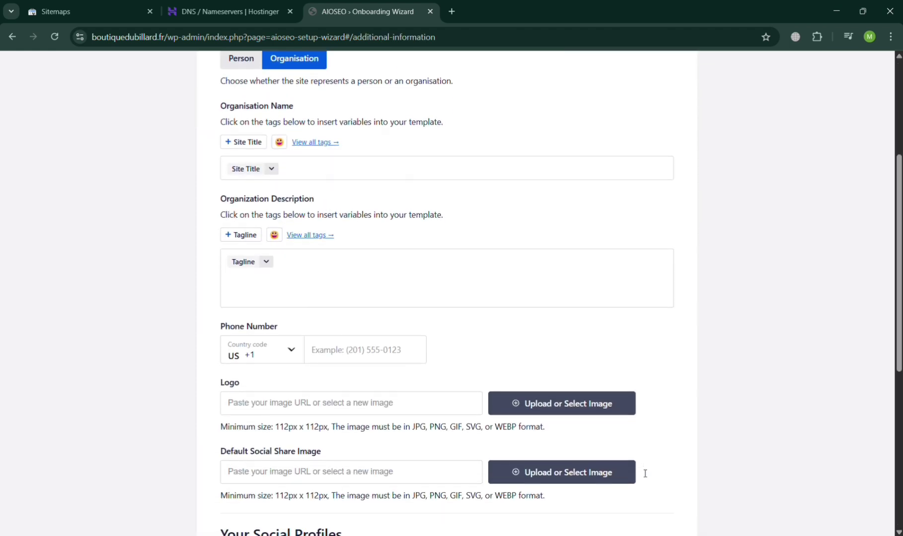
scroll(642, 473, "down", 7)
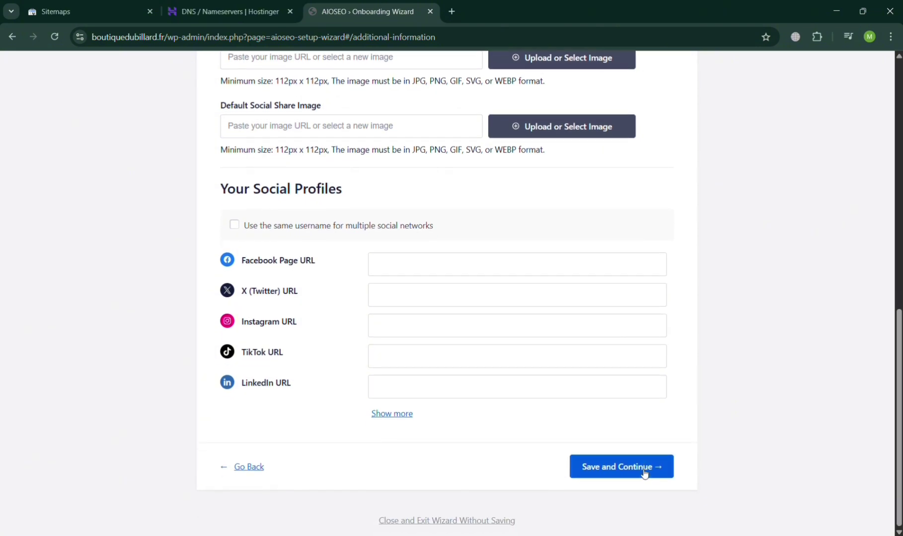
left_click(643, 471)
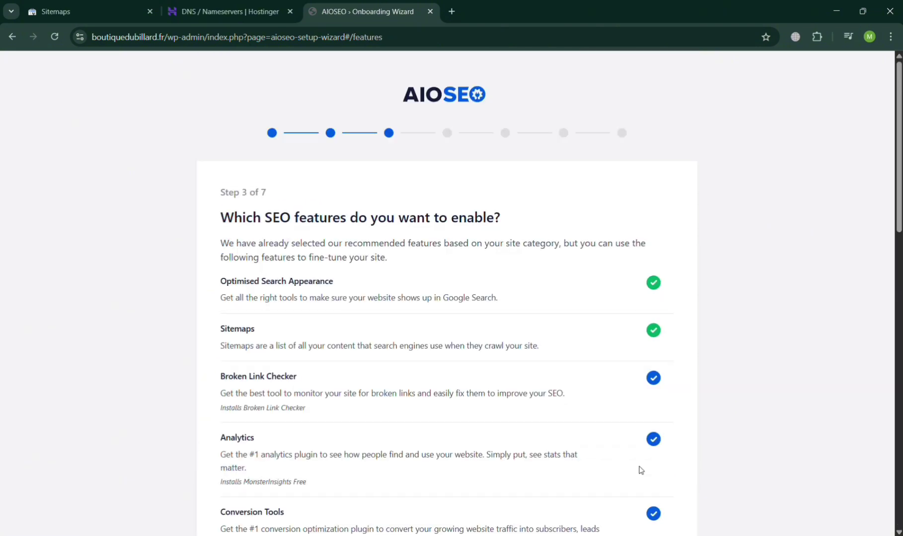
Keep the recommended SEO features, including Sitemaps, and save the wizard's feature selection.
scroll(639, 469, "down", 10)
scroll(640, 470, "down", 6)
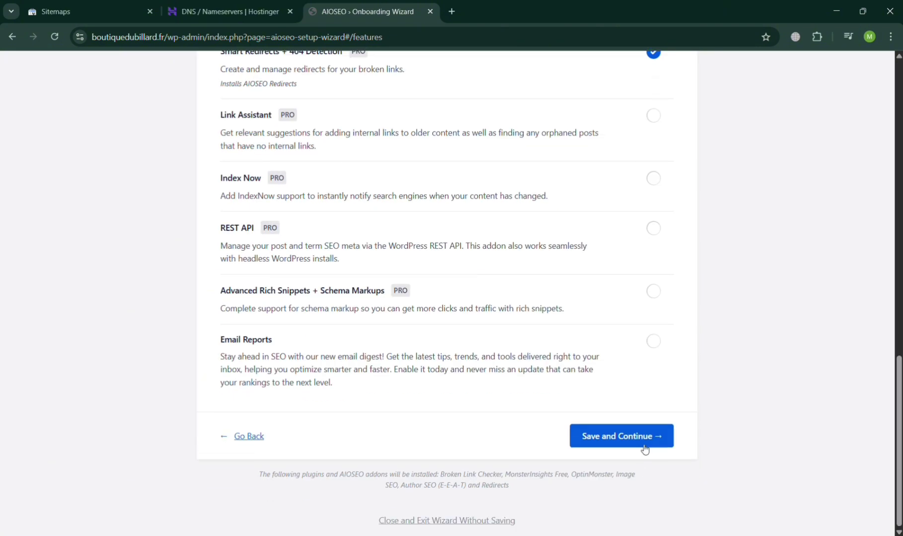
left_click(642, 448)
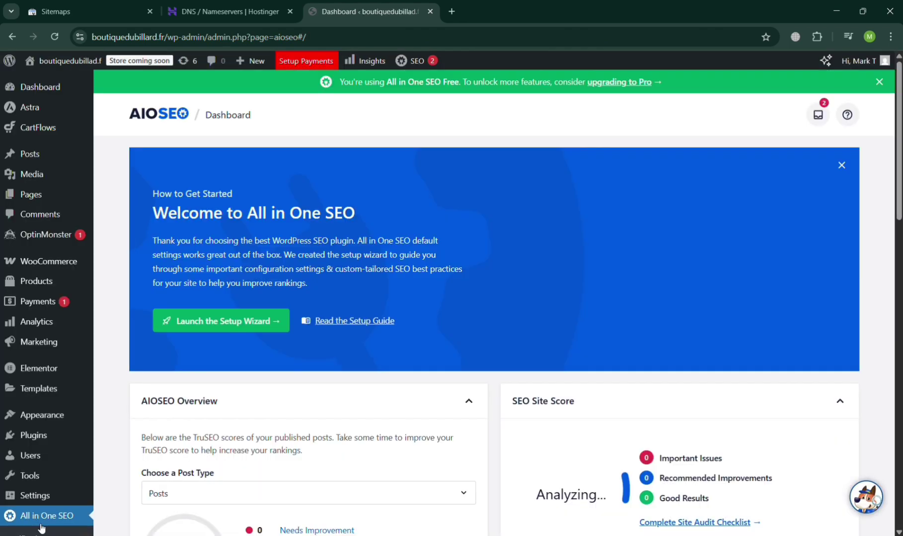
Look over the All in One SEO dashboard and open the plugin's Sitemaps settings.
scroll(291, 463, "down", 9)
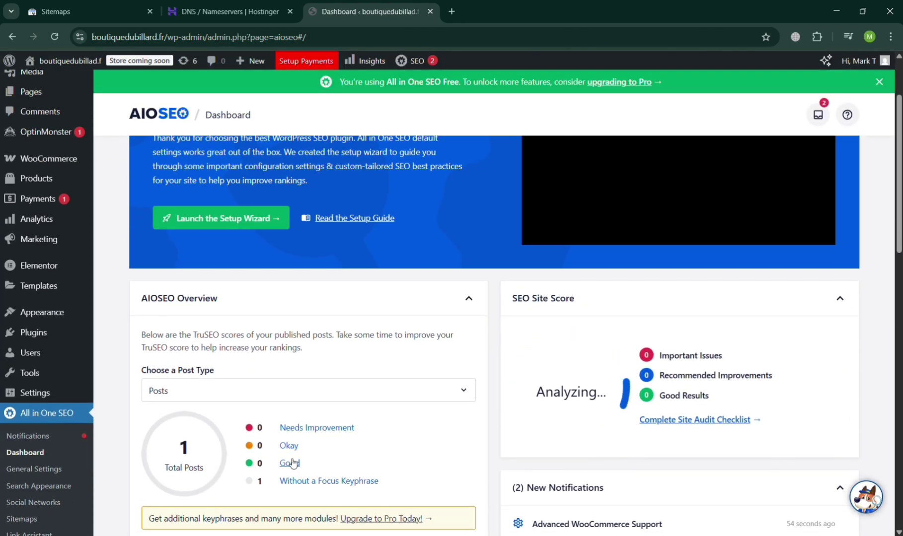
scroll(291, 462, "up", 2)
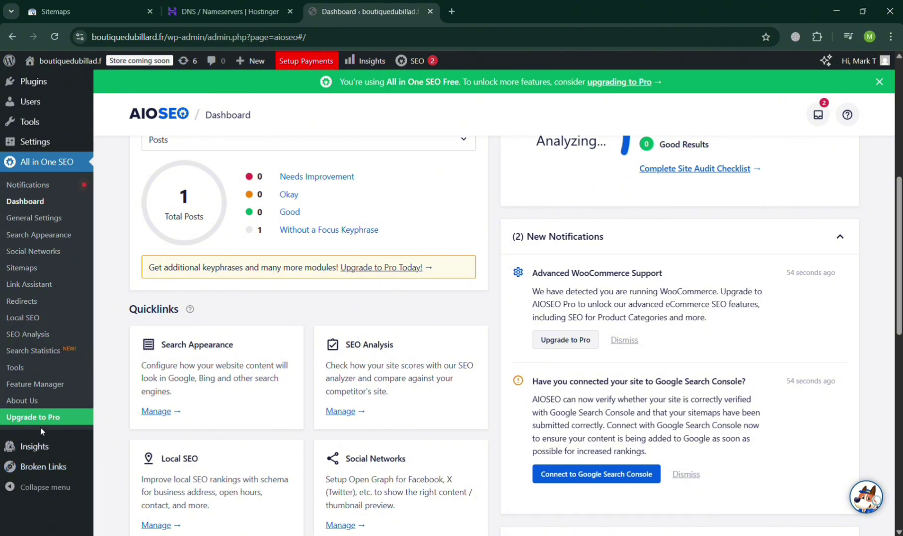
scroll(40, 342, "up", 2)
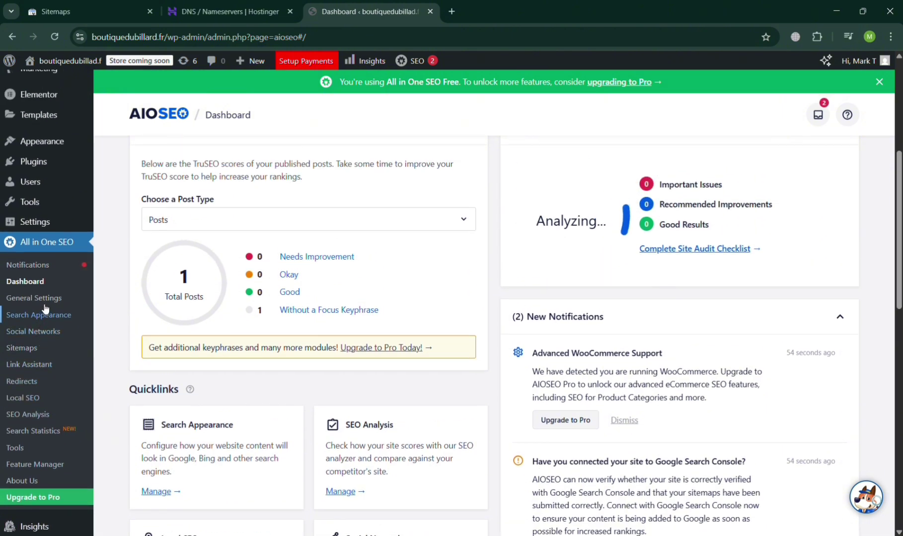
left_click(26, 281)
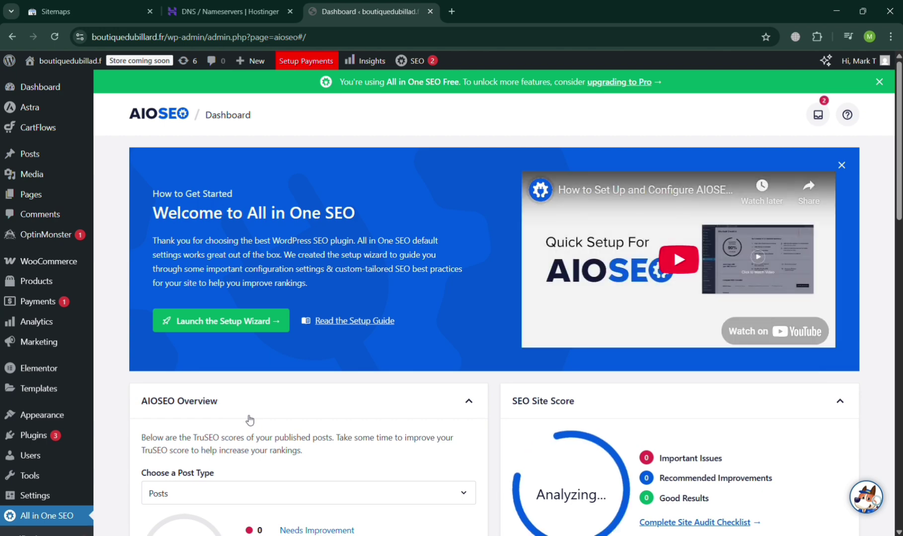
scroll(250, 420, "down", 2)
scroll(250, 420, "down", 10)
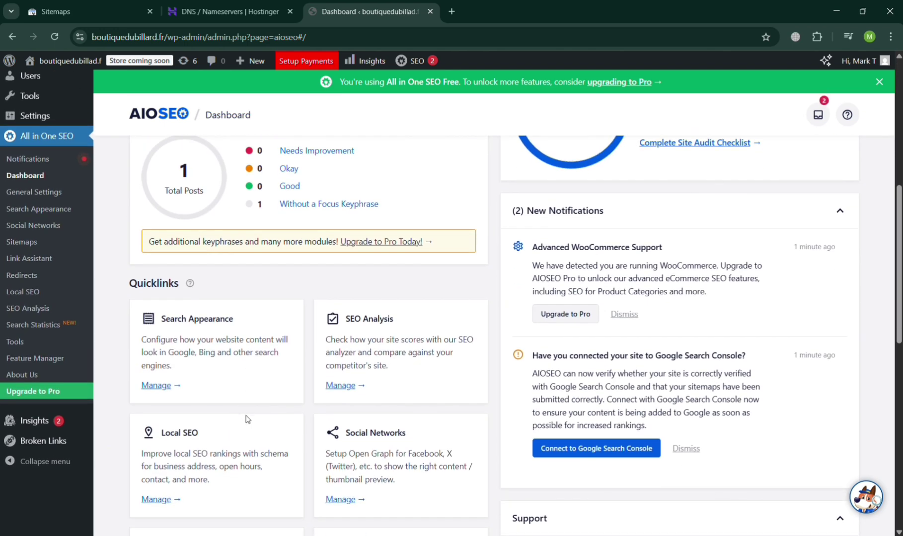
scroll(247, 420, "up", 4)
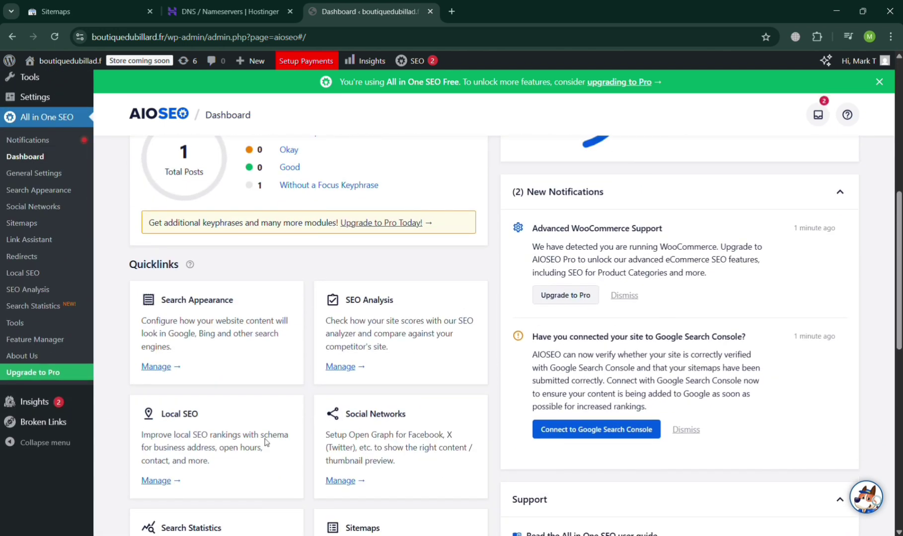
left_click(51, 224)
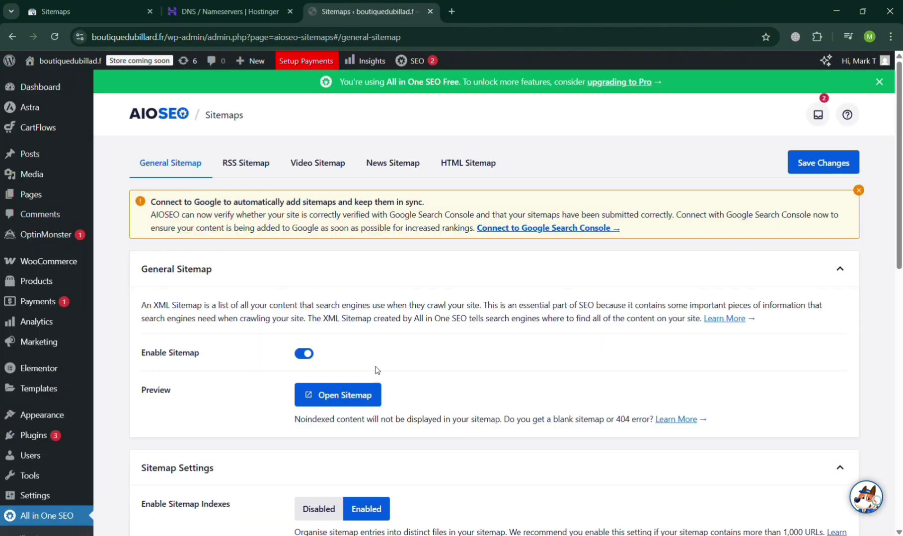
left_click(345, 396)
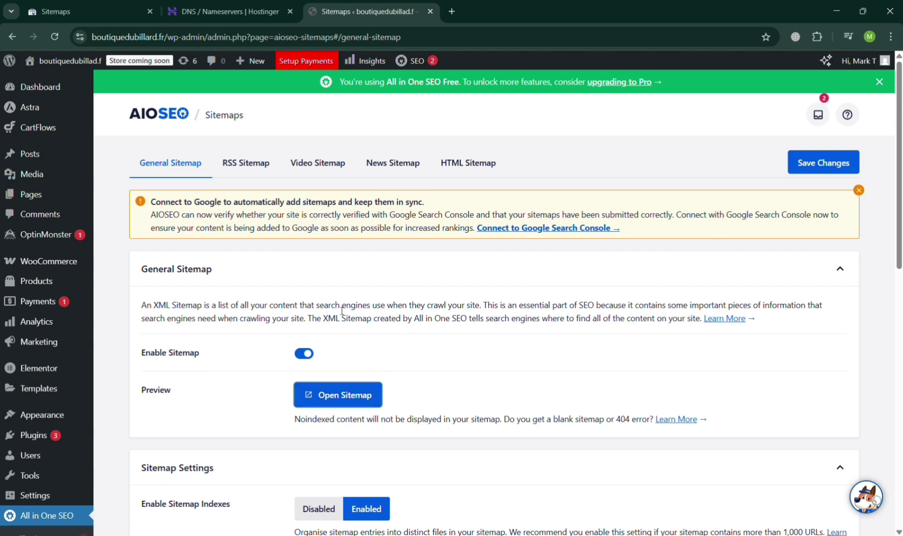
left_click(181, 4)
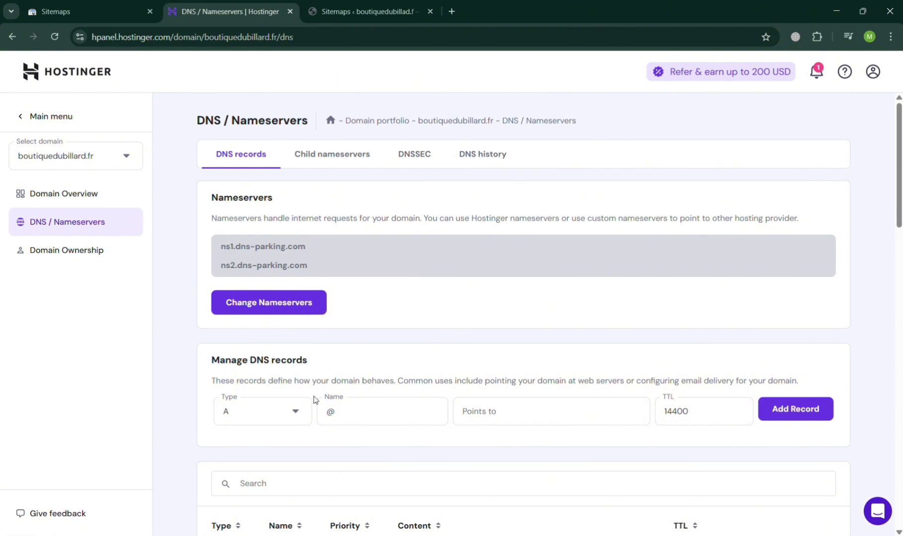
left_click(107, 5)
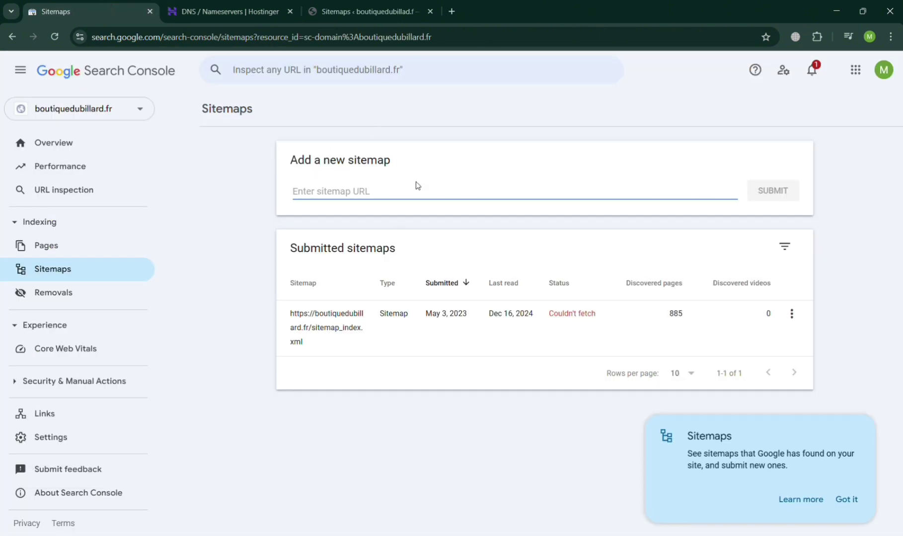
type("https://boutiquedubillard.fr/sitemap.xml")
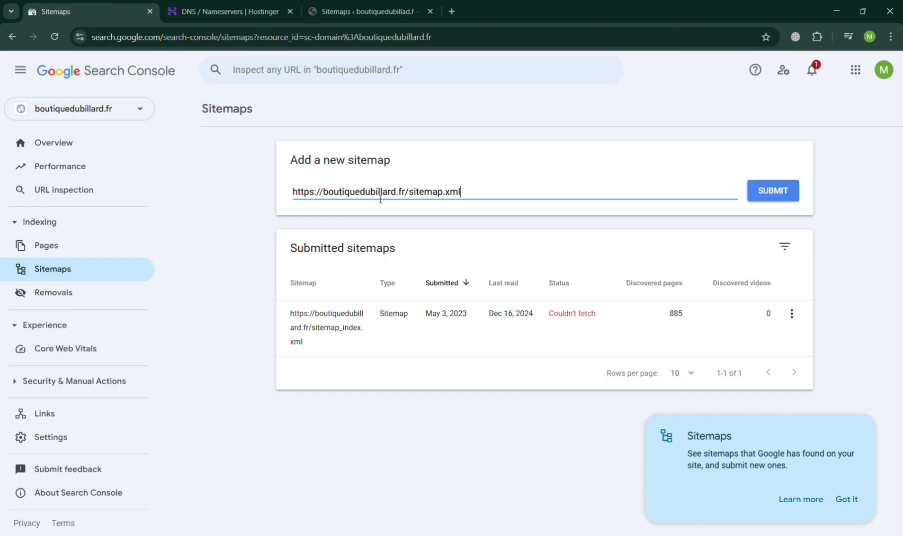
left_click(779, 190)
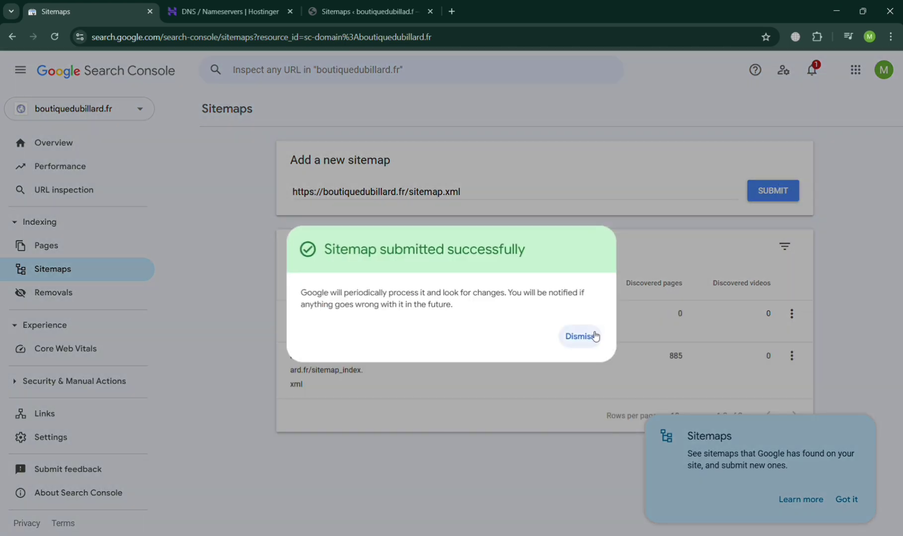
left_click(594, 337)
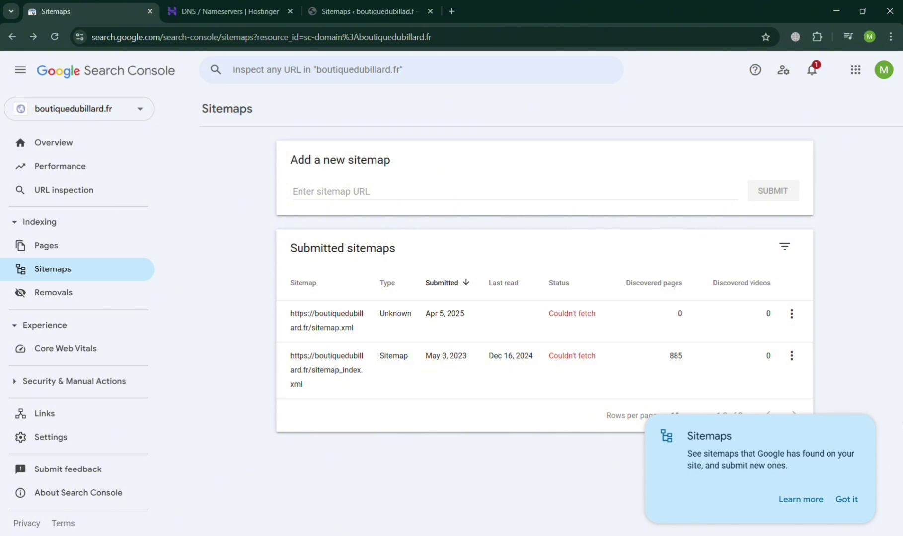
left_click(845, 499)
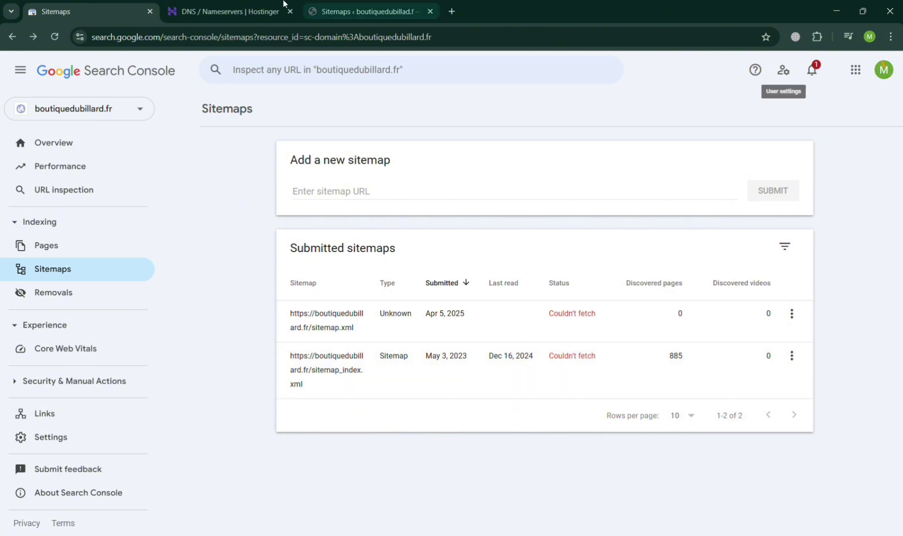
Review the sitemap pages in All in One SEO and Search Console, and return to the WordPress dashboard.
left_click(246, 5)
left_click(324, 5)
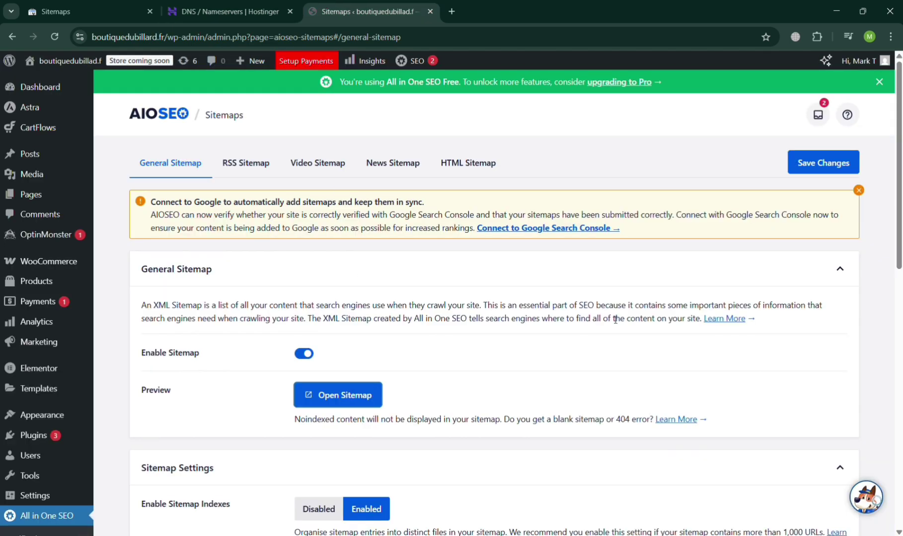
left_click(69, 5)
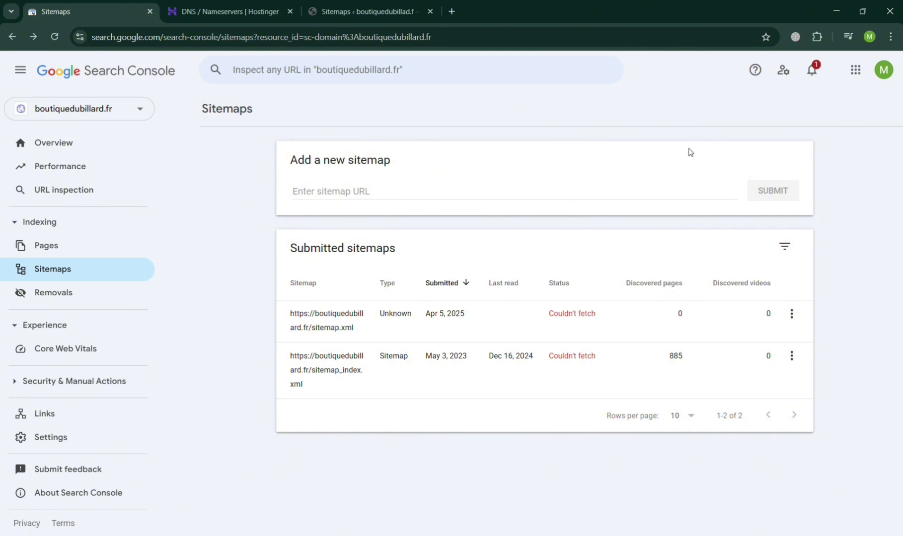
left_click(386, 4)
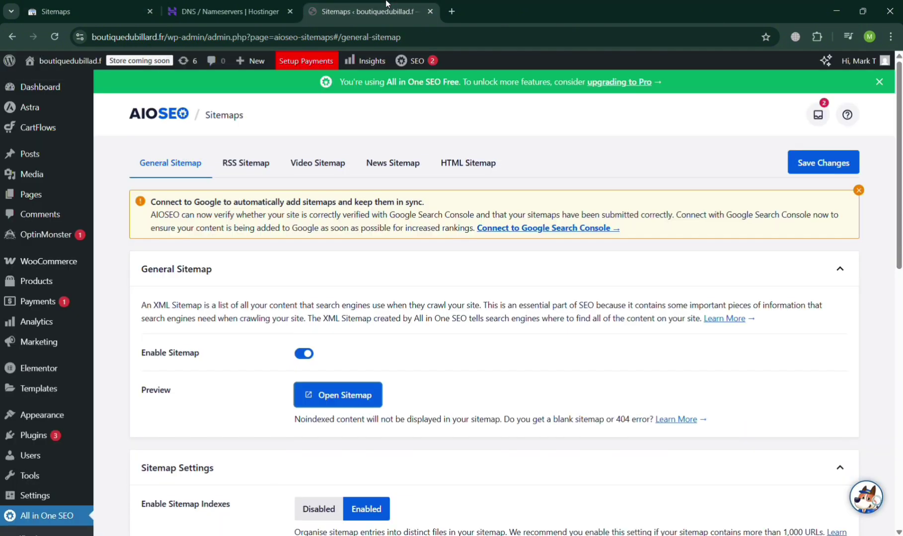
left_click(40, 85)
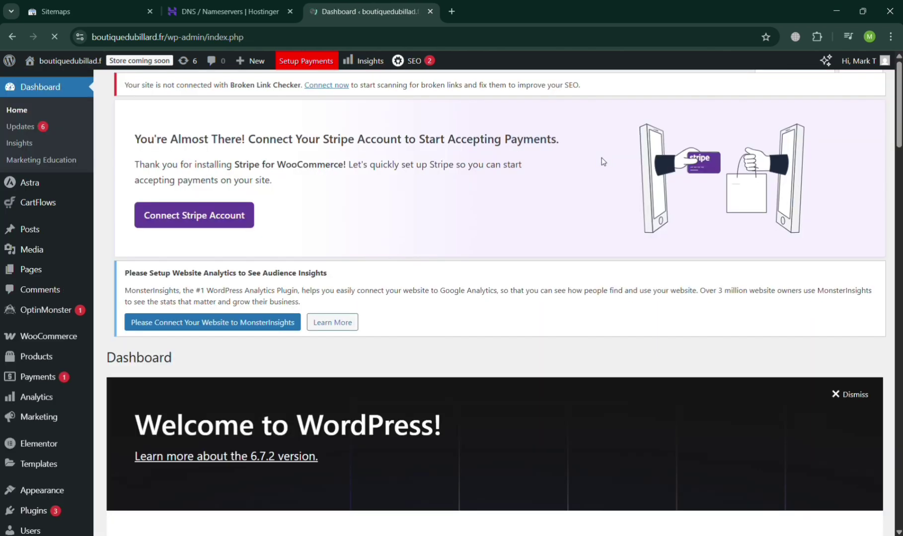